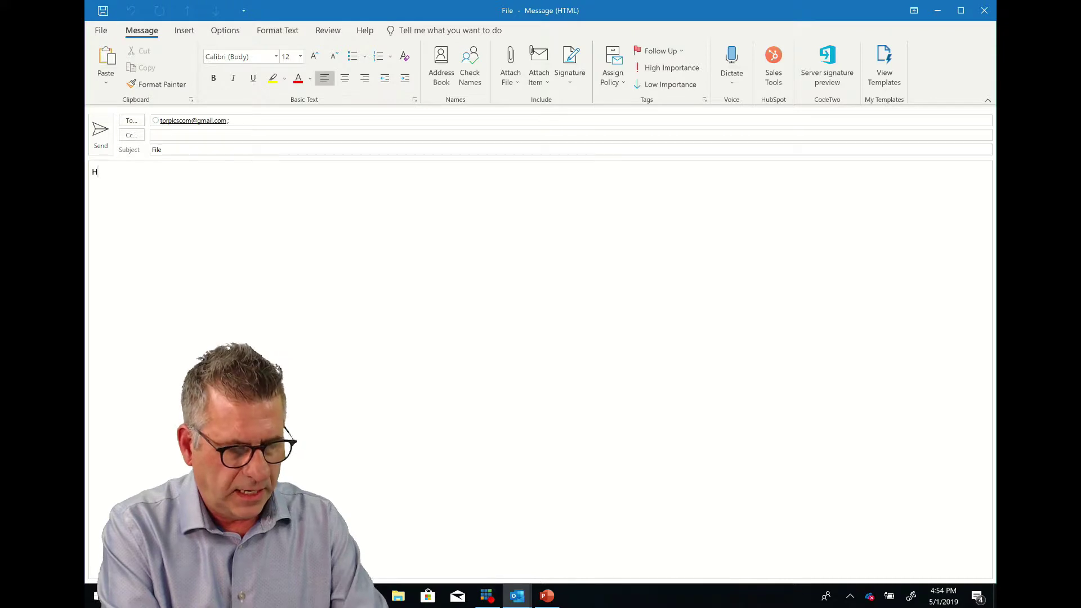
- Write the email body as a greeting with the recipient's first name, followed by "Attached is the file we discussed"
type("rry is ")
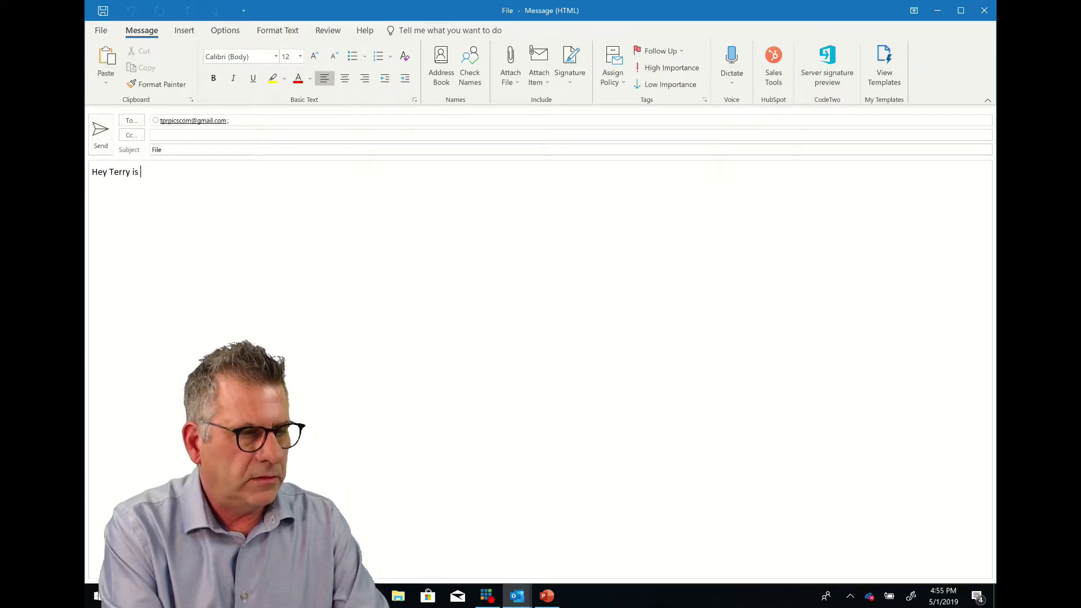
key("BackSpace")
key("BackSpace")
key("BackSpace")
type("here is the file I")
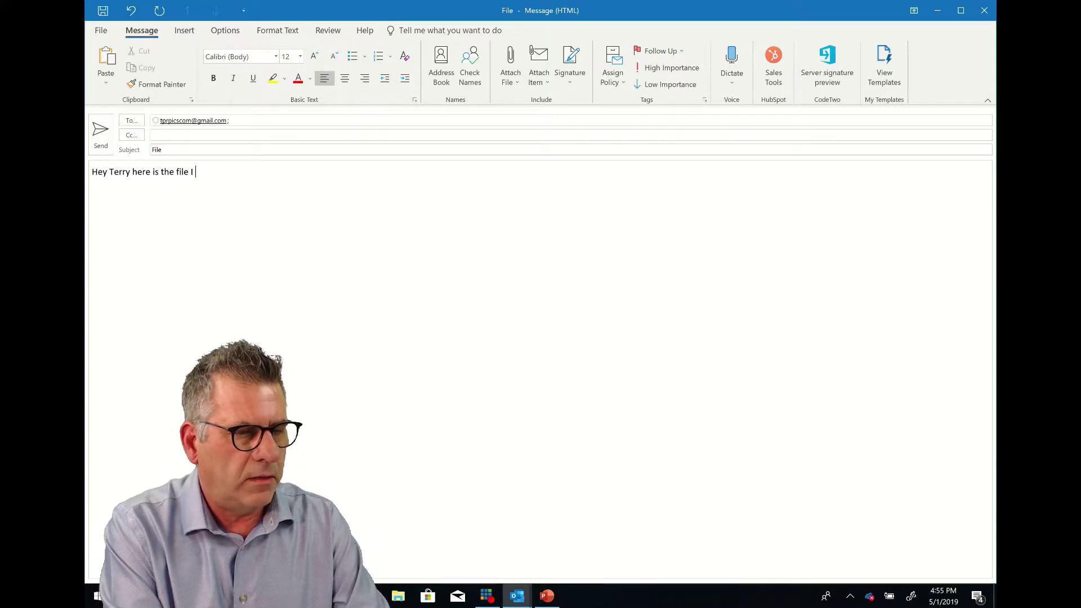
key("BackSpace")
key("BackSpace")
key("BackSpace")
key("BackSpace")
key("BackSpace")
key("BackSpace")
key("BackSpace")
key("BackSpace")
key("BackSpace")
key("BackSpace")
key("BackSpace")
key("BackSpace")
key("BackSpace")
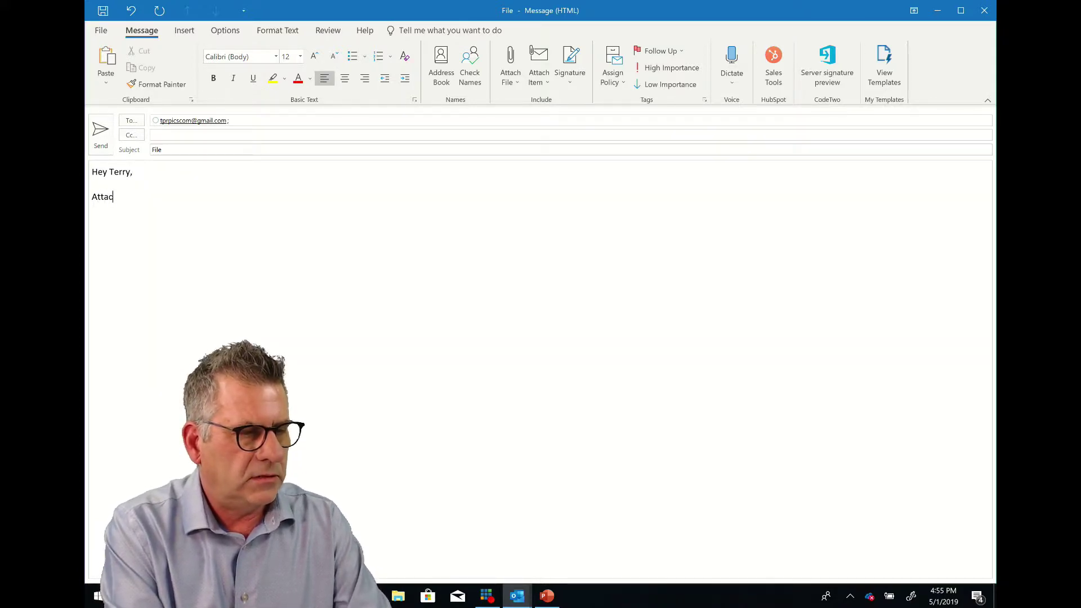
type("ns")
key("BackSpace")
type("ed is the file")
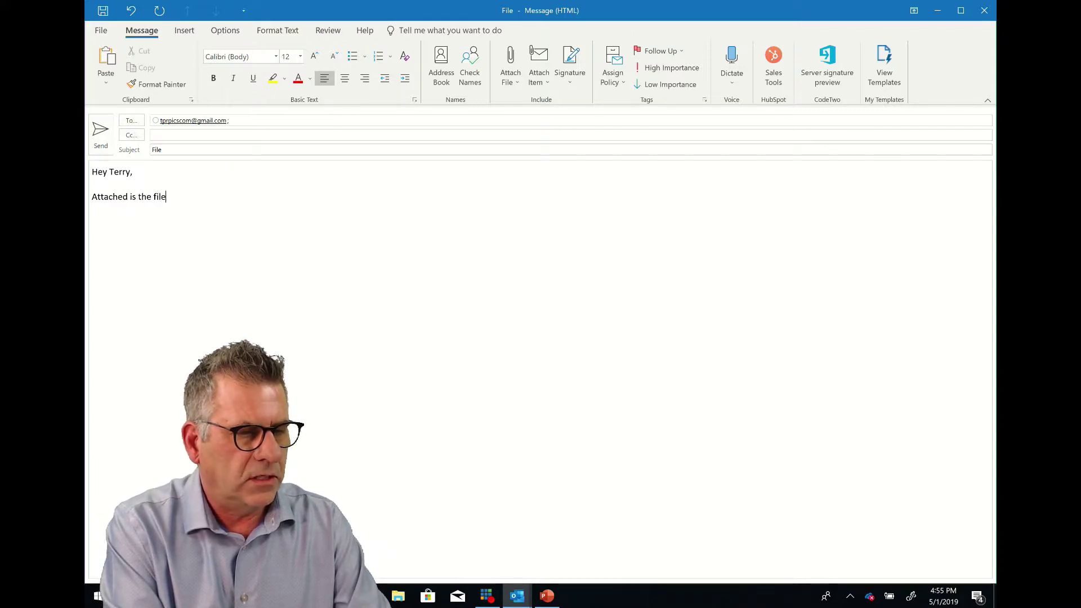
type(" we discussed")
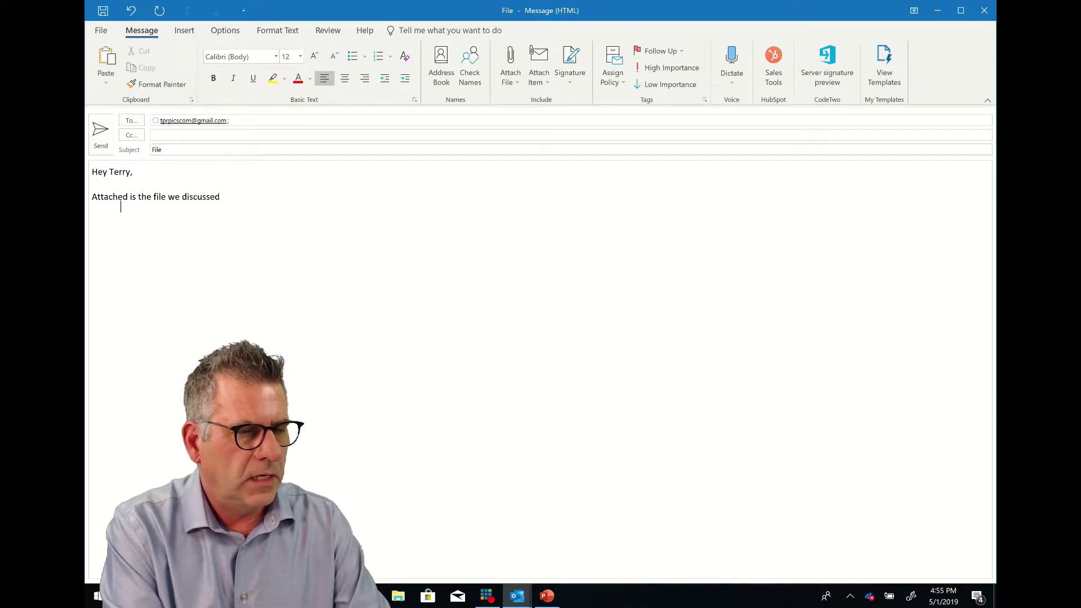
- Try to send the message without an attachment, choose not to send it at the attachment reminder, and start closing the message
left_click(100, 146)
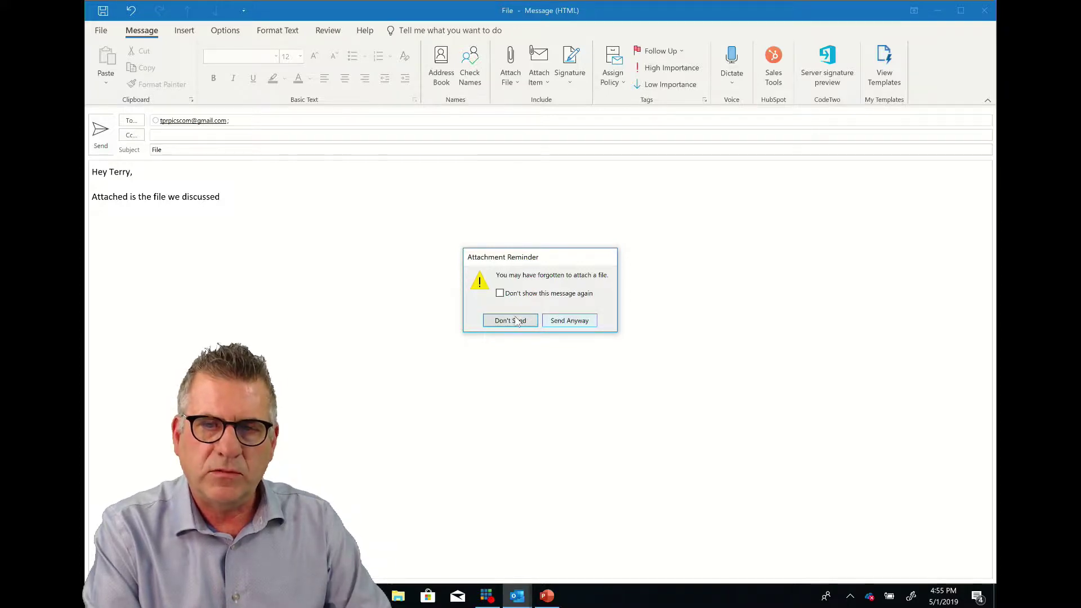
left_click(497, 321)
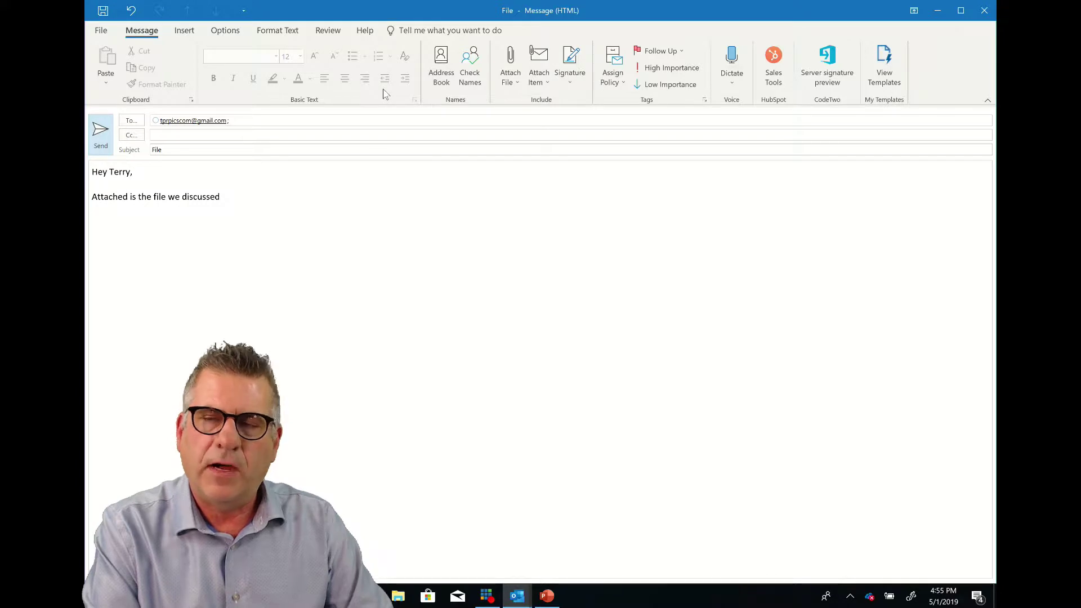
left_click(982, 13)
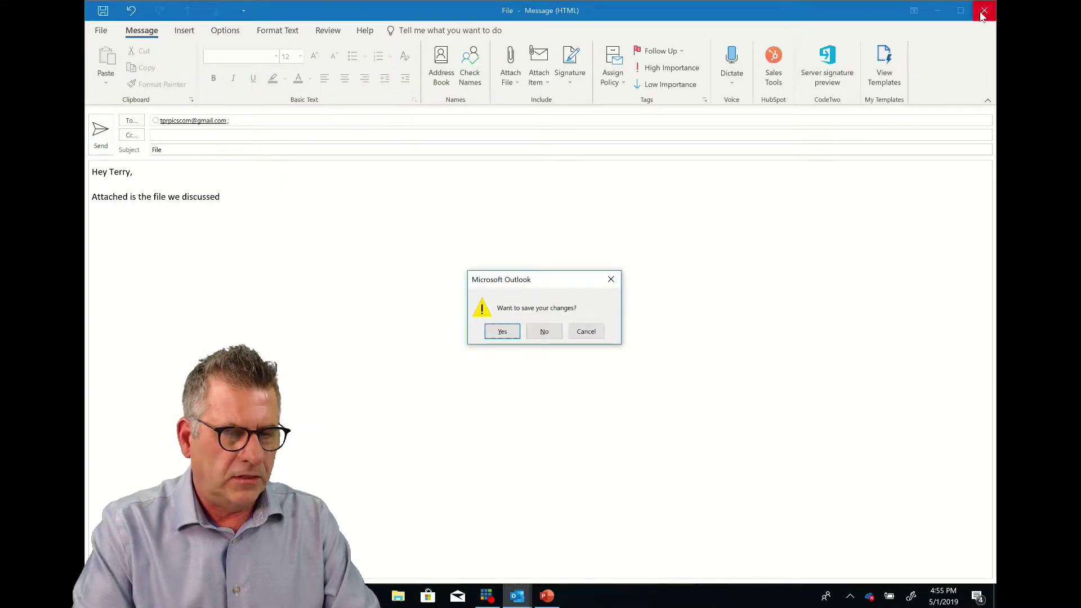
- Switch to the 7outlook presentation in PowerPoint and show the "Never Miss a Flight Again" slide
key("alt+Tab")
key("Tab")
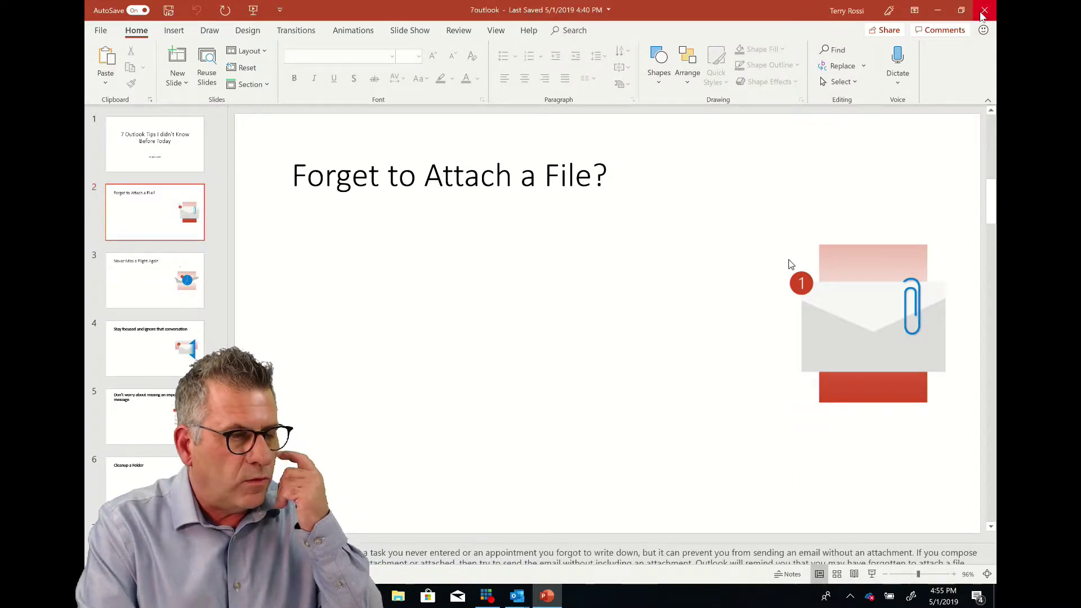
scroll(794, 242, "down", 1)
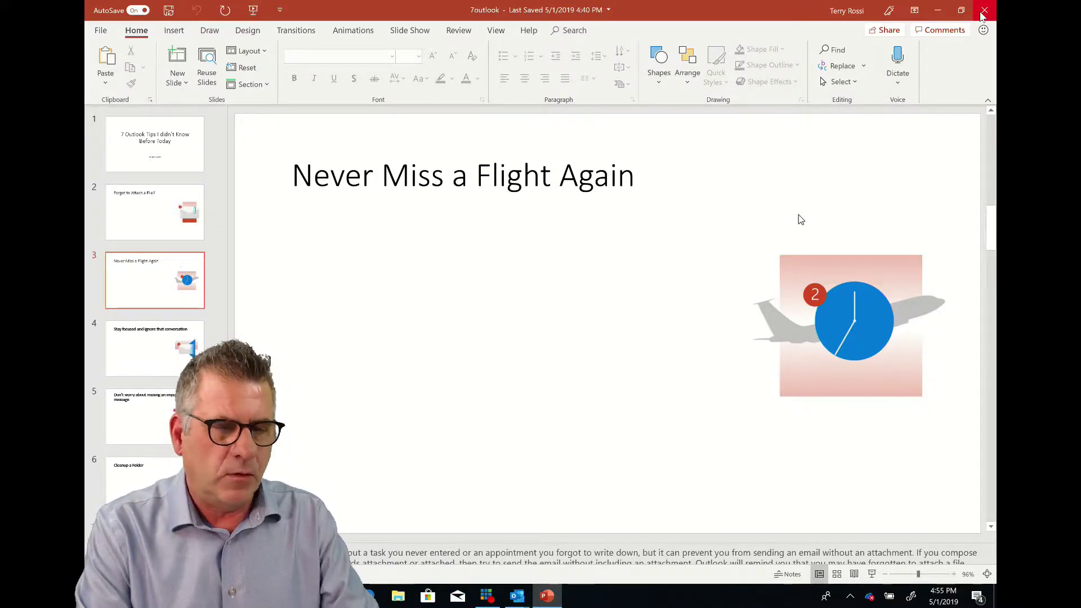
- Return to the email message in Outlook and close it without saving the changes
key("alt+Tab")
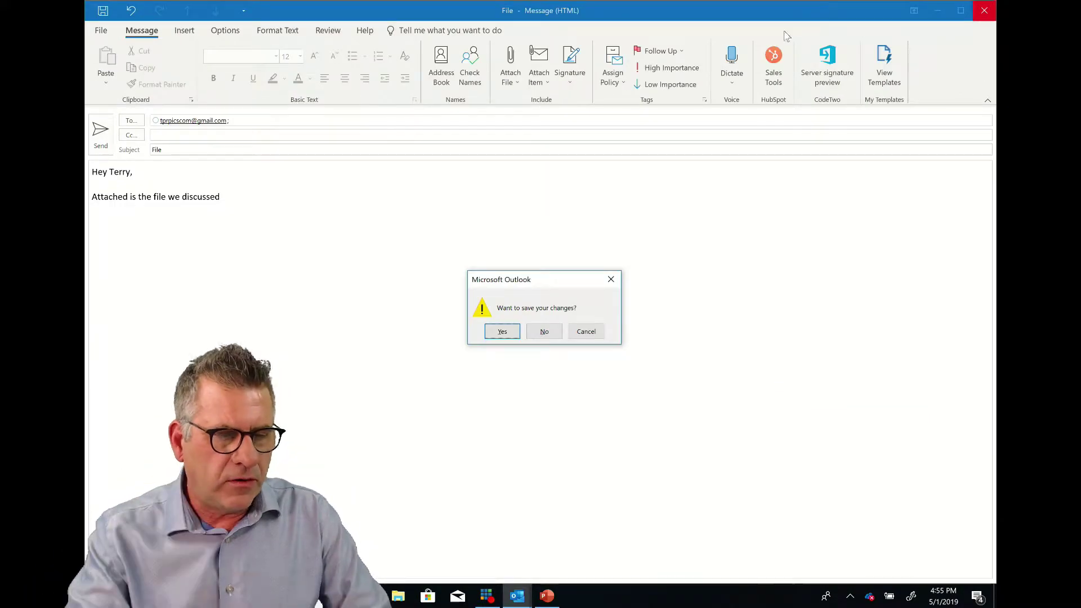
left_click(553, 330)
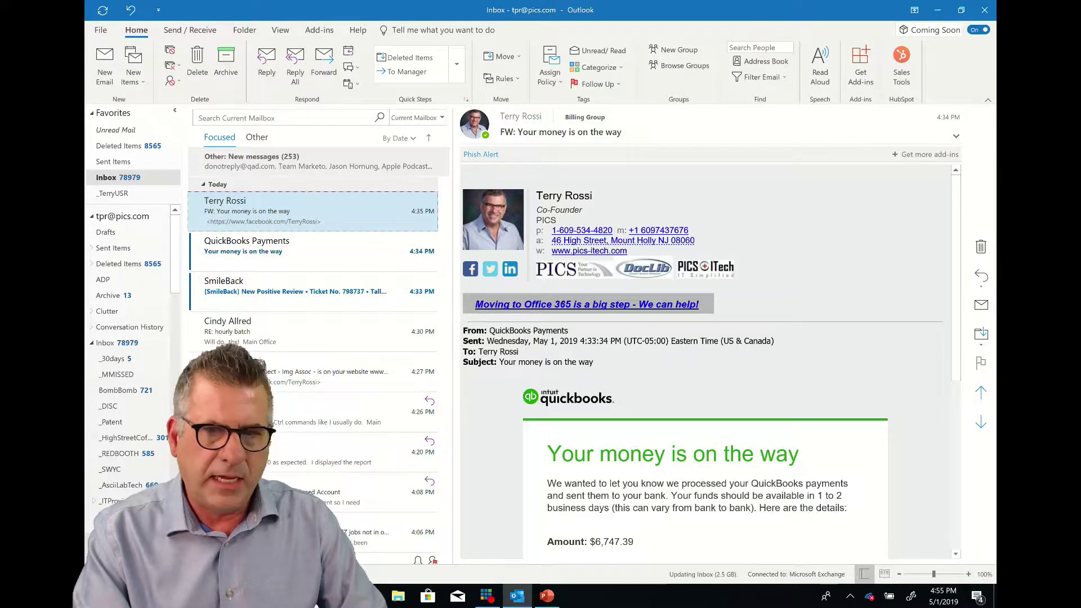
- Open the calendar, browse week by week from May 5 - 11 to June 9 - 15, 2019, return to May 5 - 11, and reopen the inbox
key("ctrl+2")
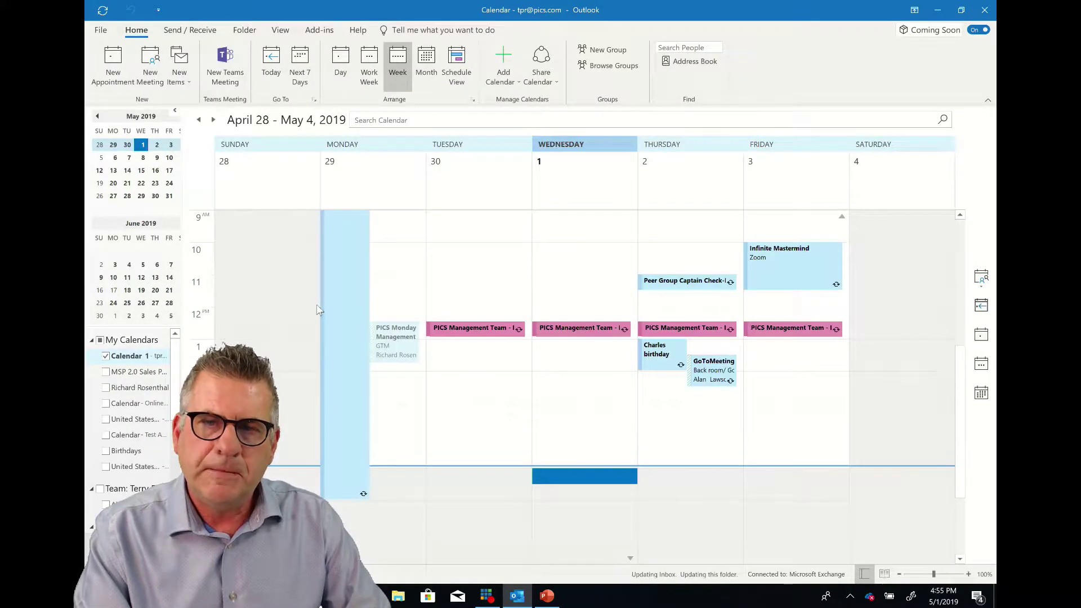
left_click(155, 158)
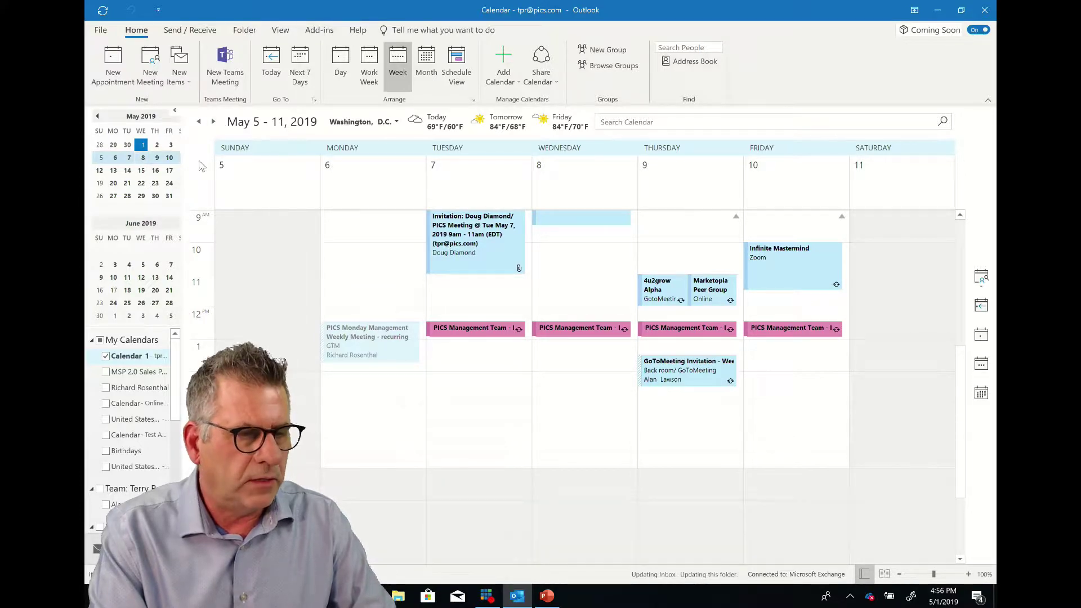
left_click(212, 122)
left_click(213, 122)
left_click(213, 121)
left_click(213, 122)
left_click(213, 121)
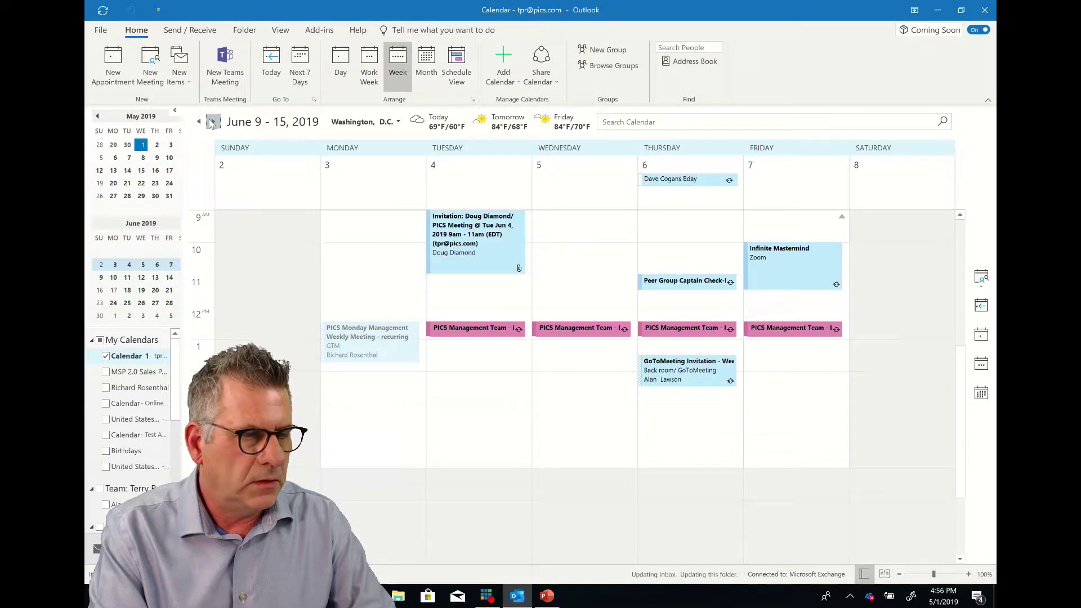
left_click(155, 160)
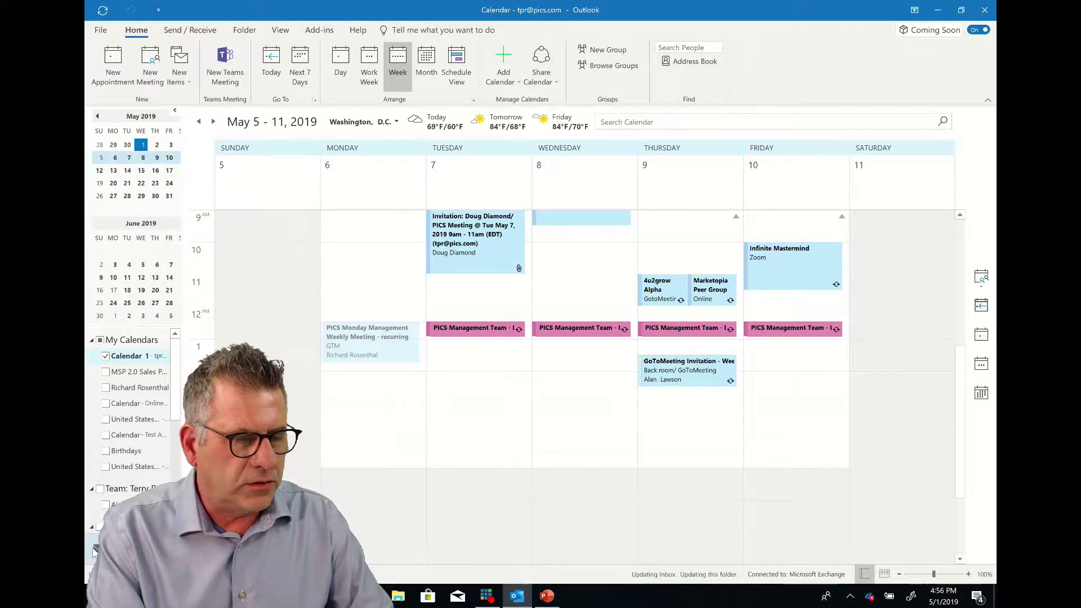
key("ctrl+1")
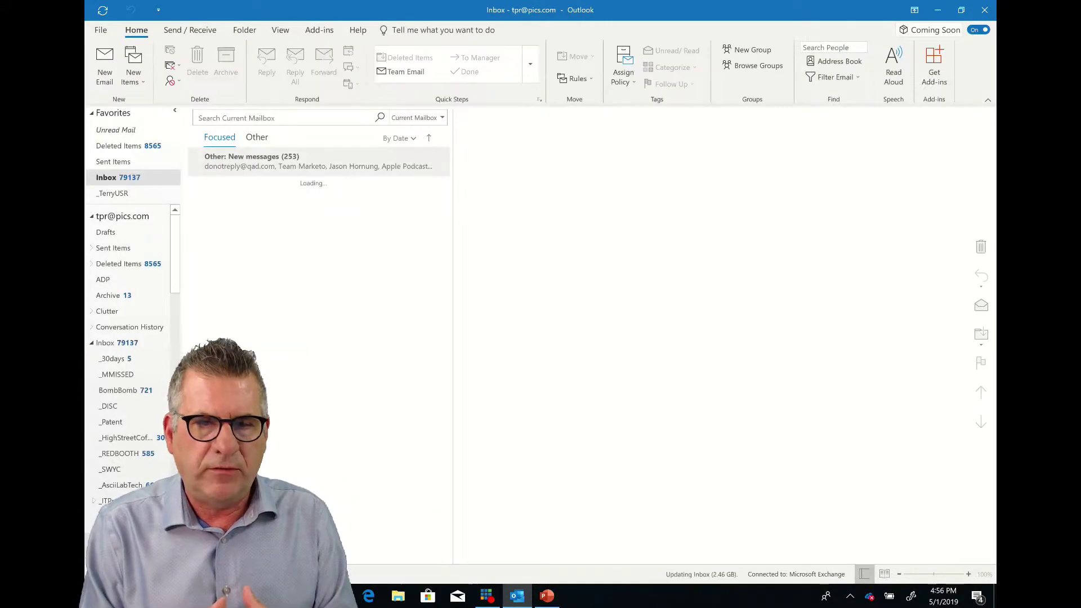
- Switch to PowerPoint and show the "Stay focused and ignore that conversation" slide
key("alt+Tab")
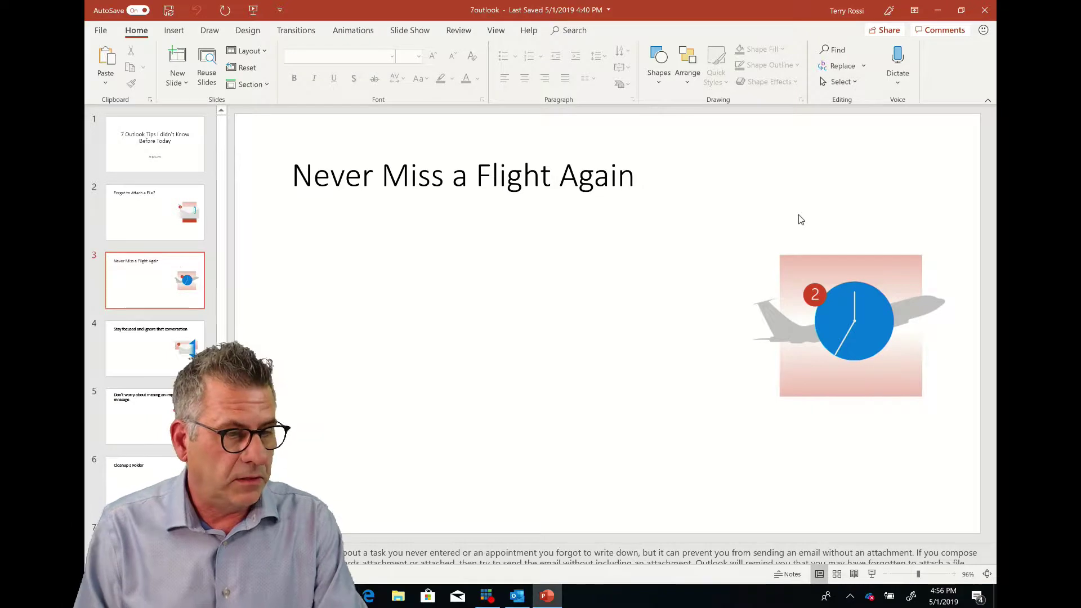
key("Page_Down")
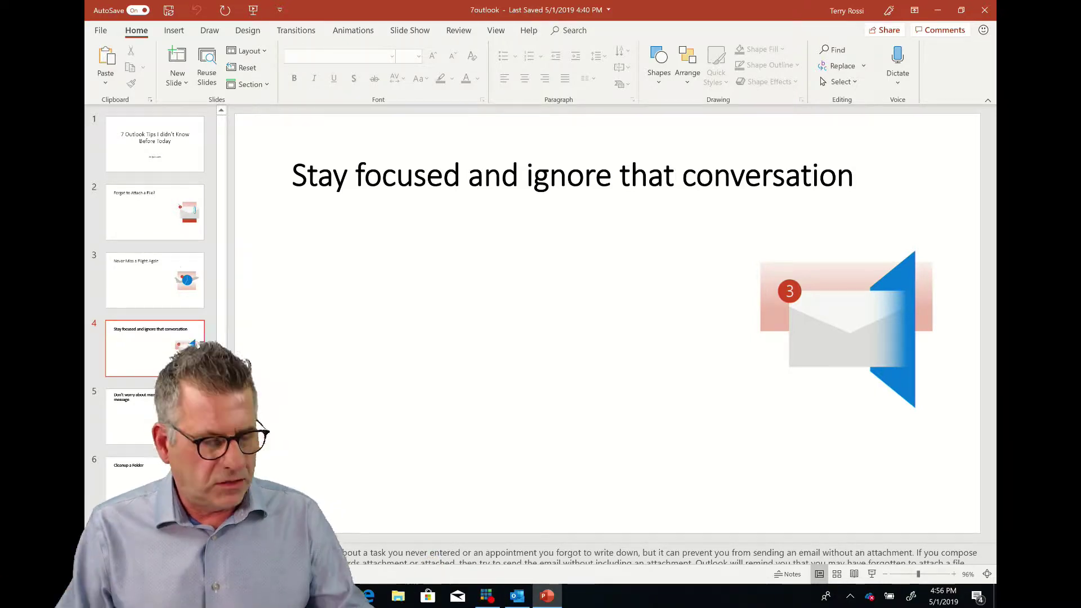
- Switch to Outlook and examine the Ignore option among the available actions for the "RE: hourly batch" message
key("alt+Tab")
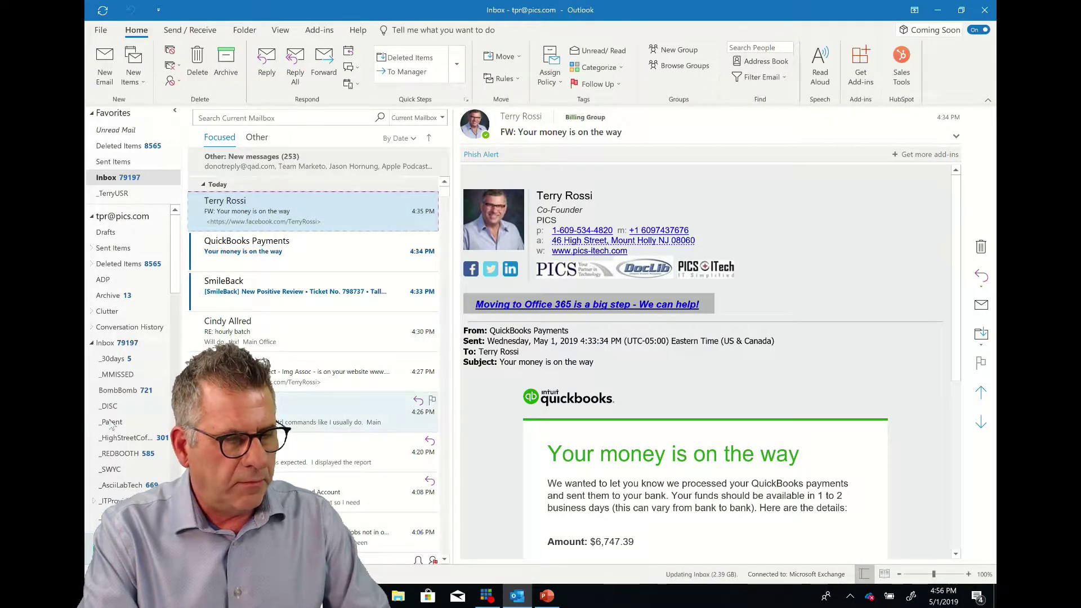
left_click(246, 331)
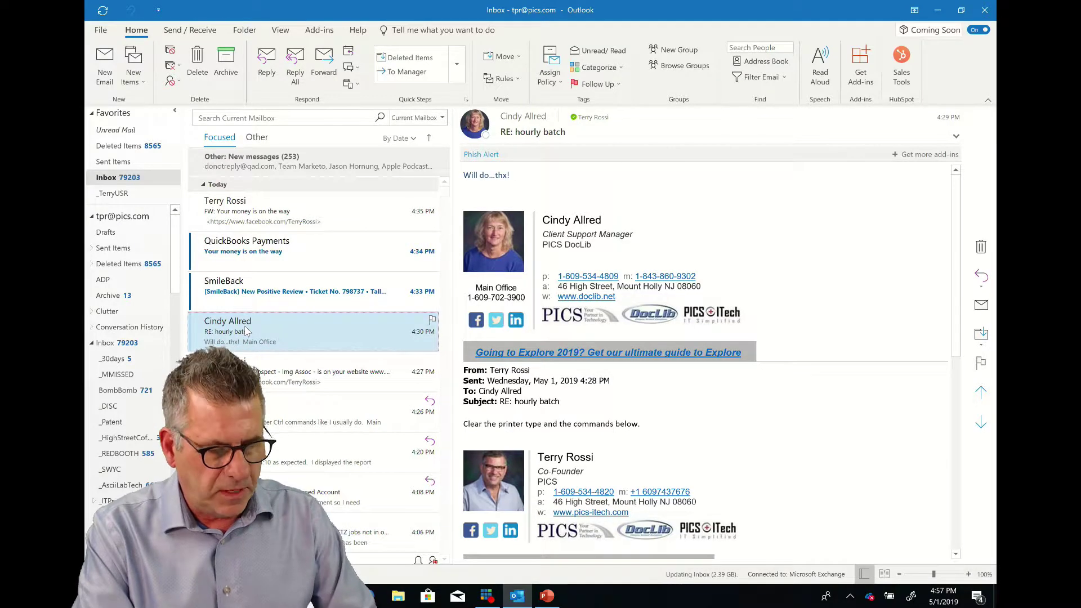
right_click(246, 331)
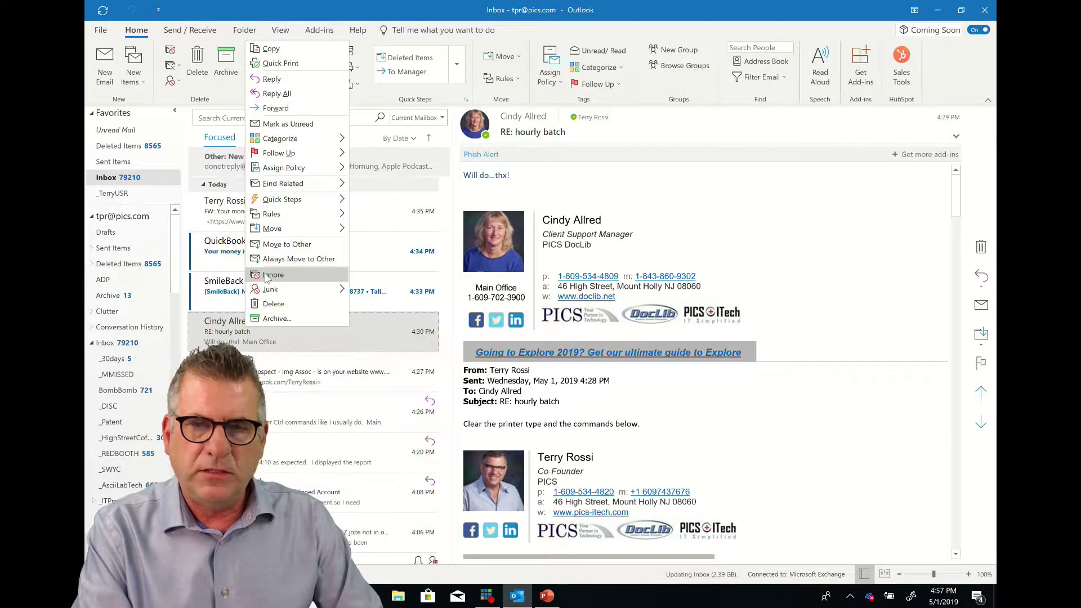
key("Escape")
- Switch to PowerPoint and show the "Don't worry about missing an important message" slide
key("alt+Tab")
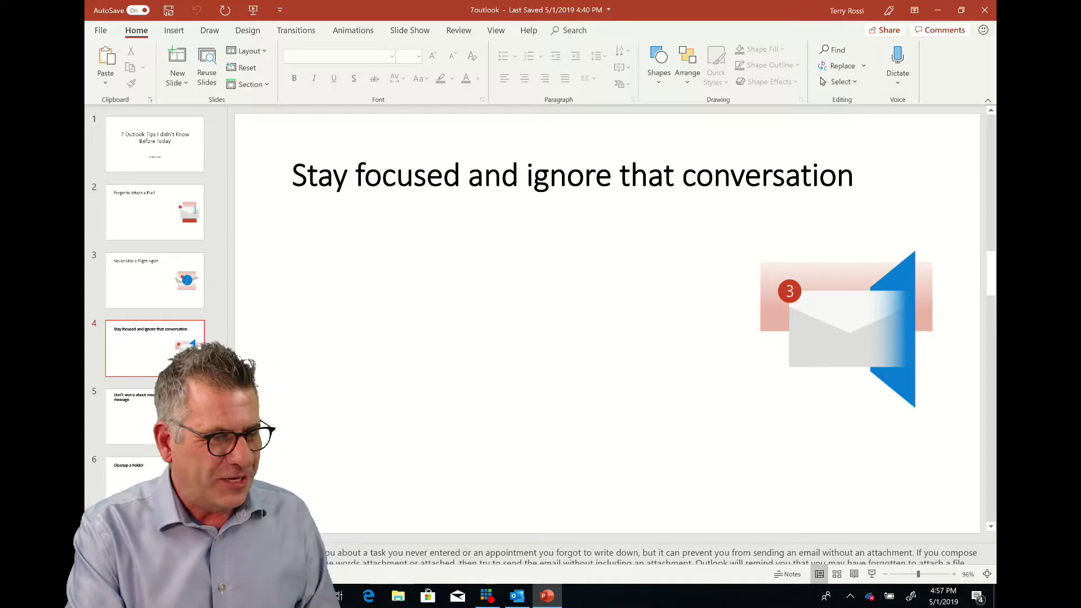
key("Down")
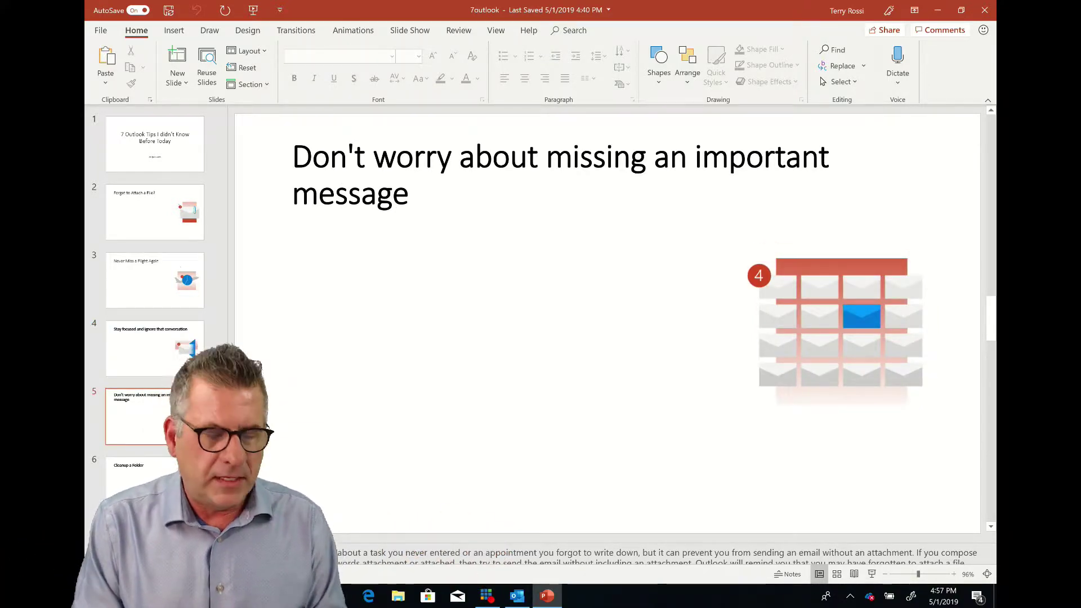
- In Outlook, create a rule from the "RE: hourly batch" message that displays emails with subject containing "hourly batch" in the New Item Alert window
key("alt+Tab")
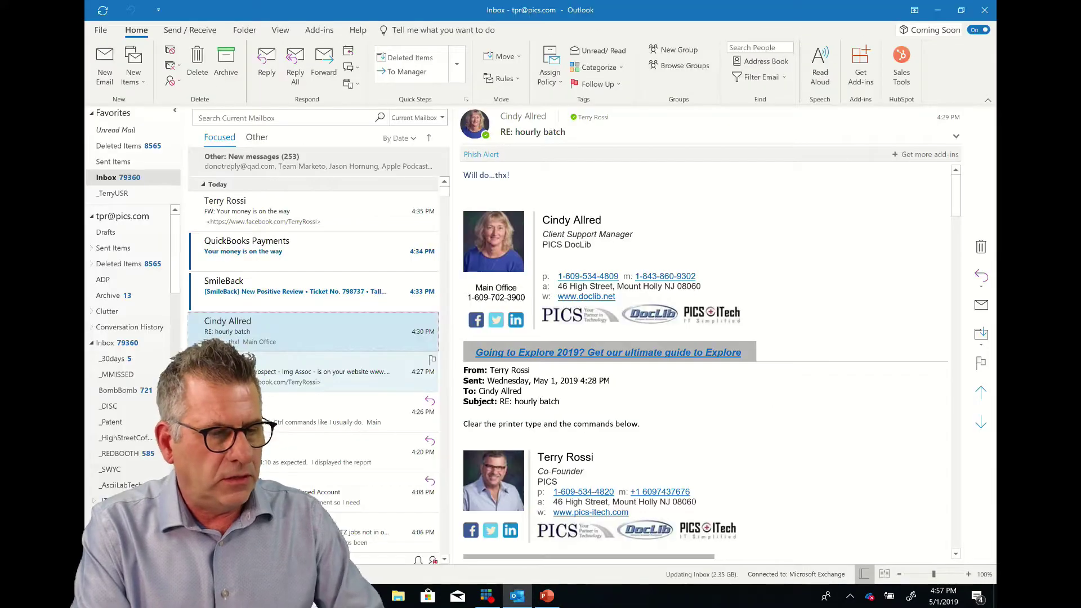
right_click(260, 332)
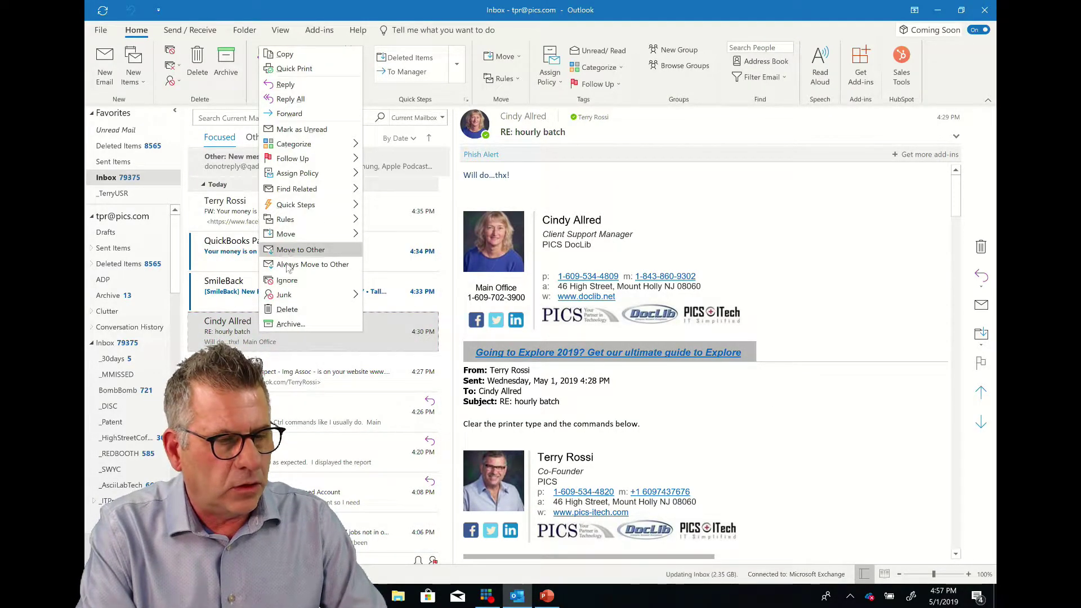
mouse_move(293, 299)
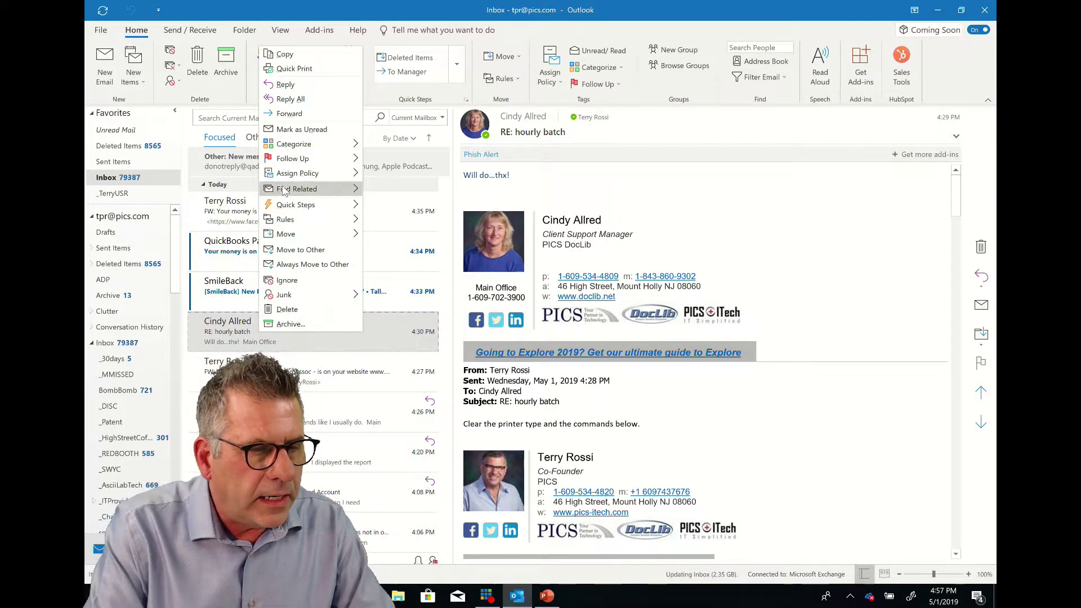
mouse_move(295, 222)
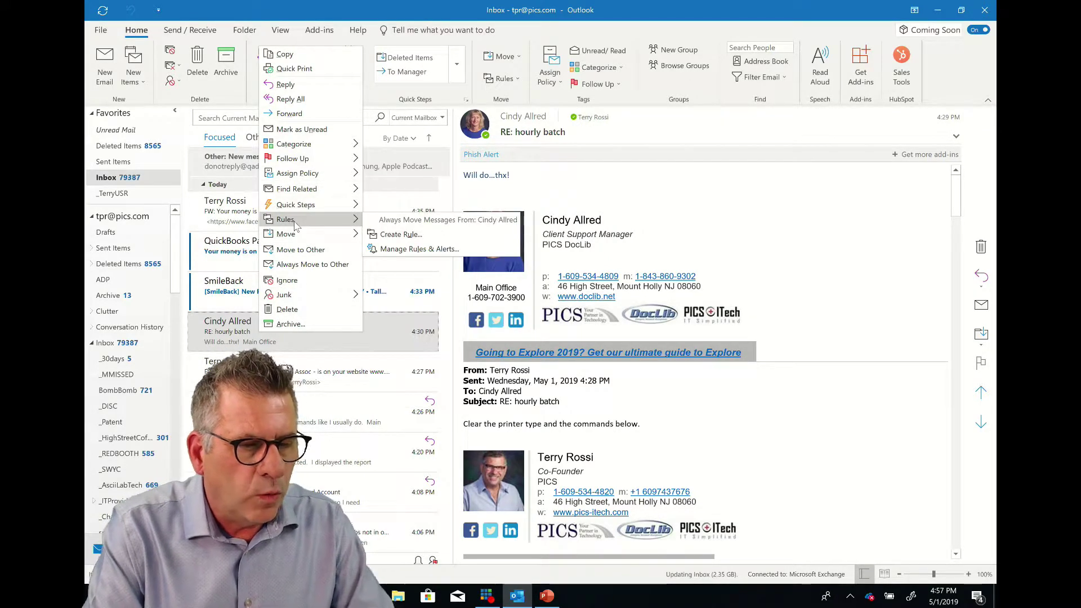
left_click(389, 235)
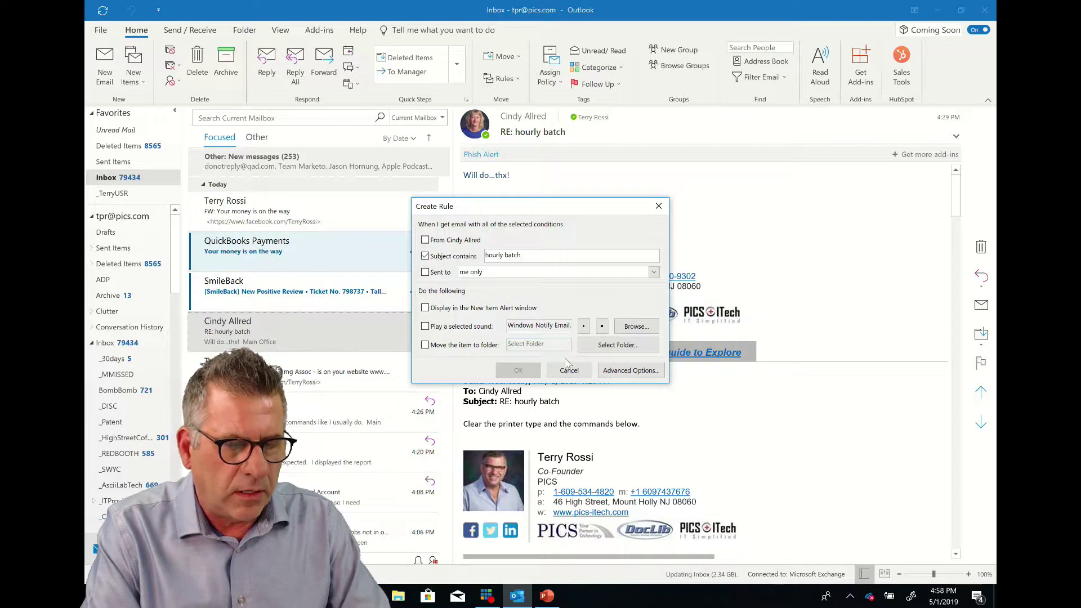
left_click(425, 308)
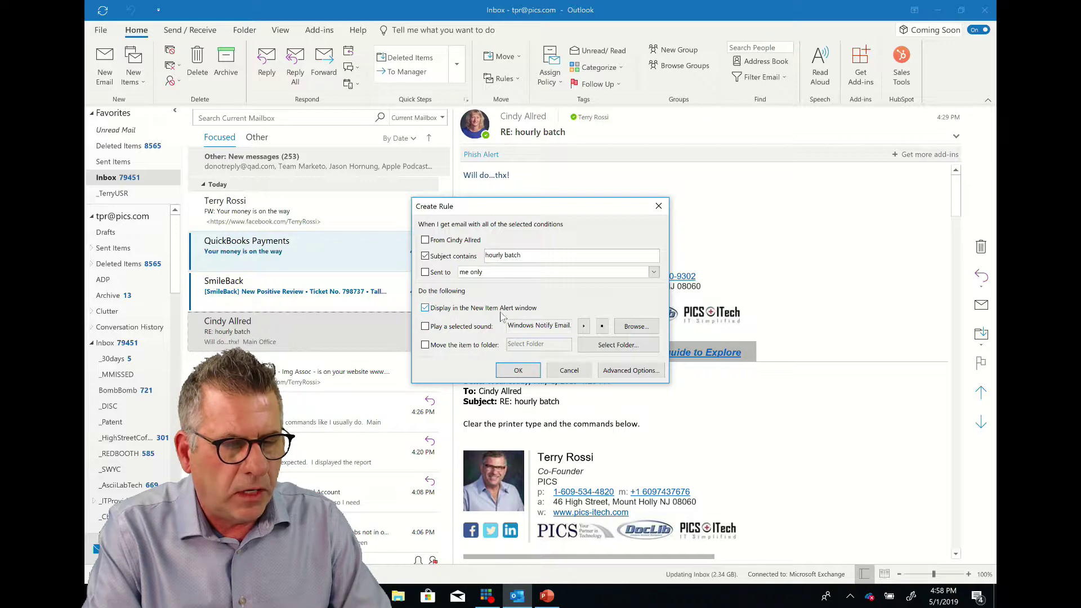
left_click(518, 373)
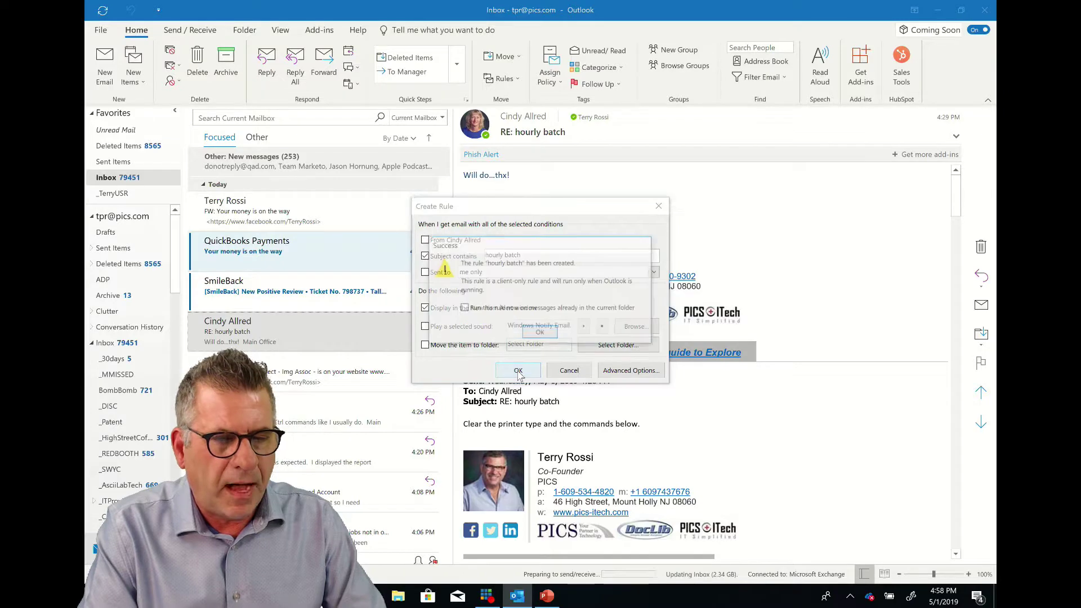
left_click(540, 333)
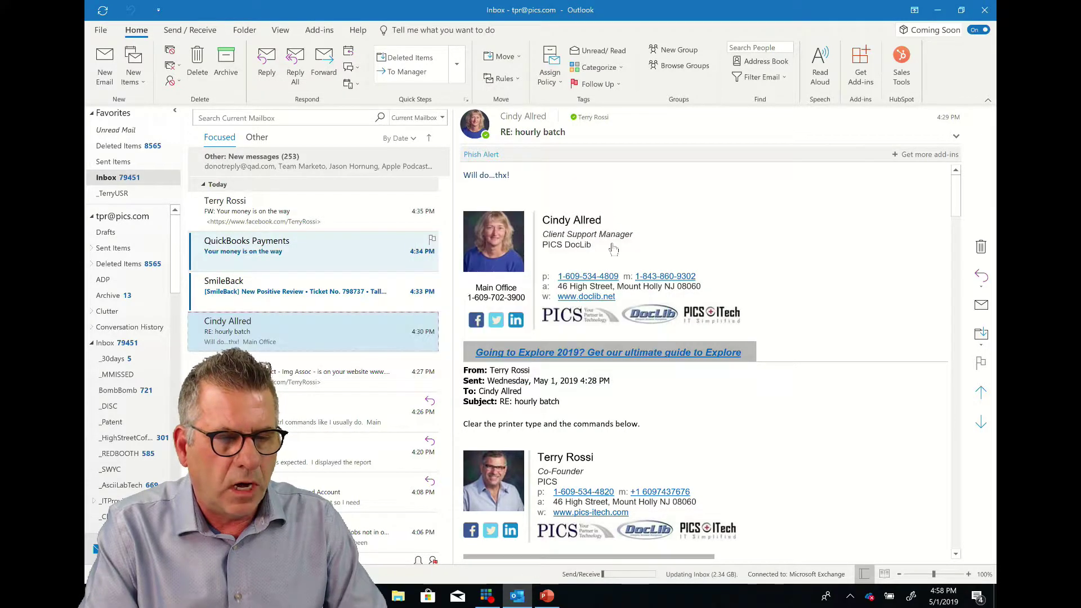
- Switch back to the 7outlook presentation in PowerPoint
key("alt+Tab")
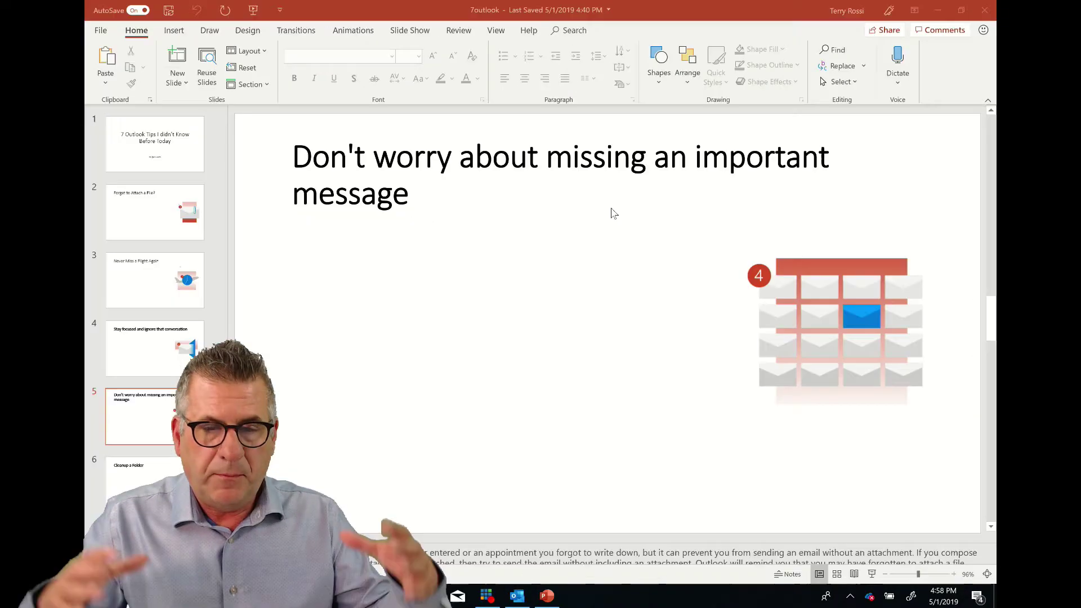